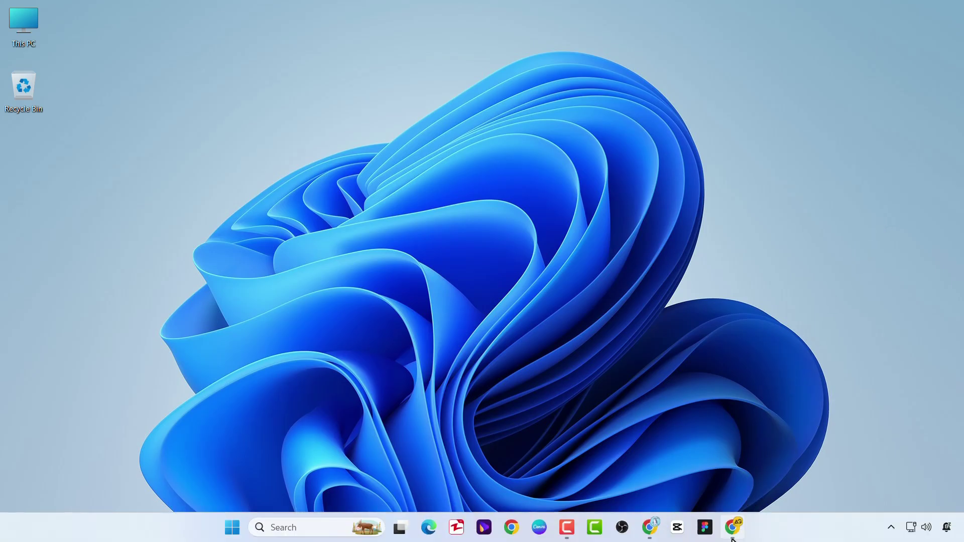
# Launch Chrome and go to Google Docs from the Google apps grid
pyautogui.click(734, 525)
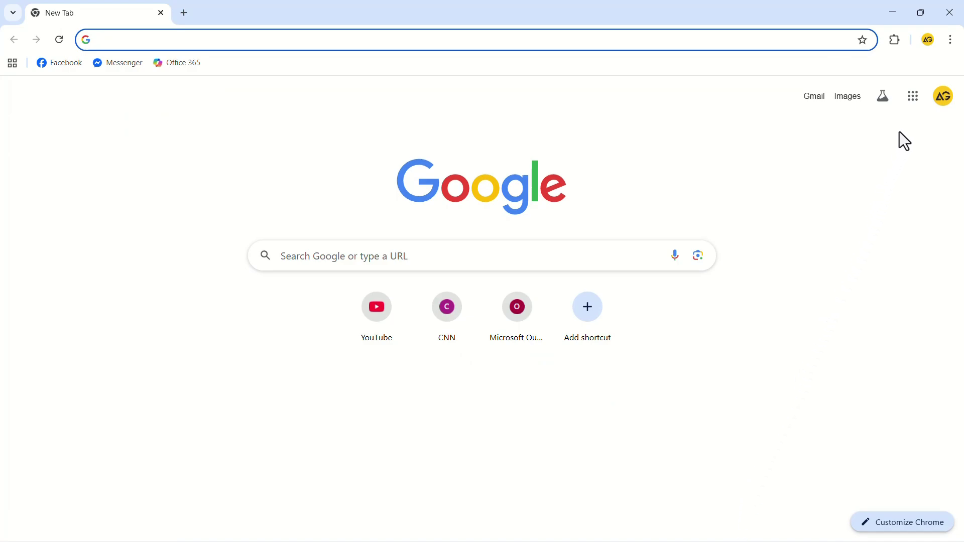
pyautogui.click(912, 99)
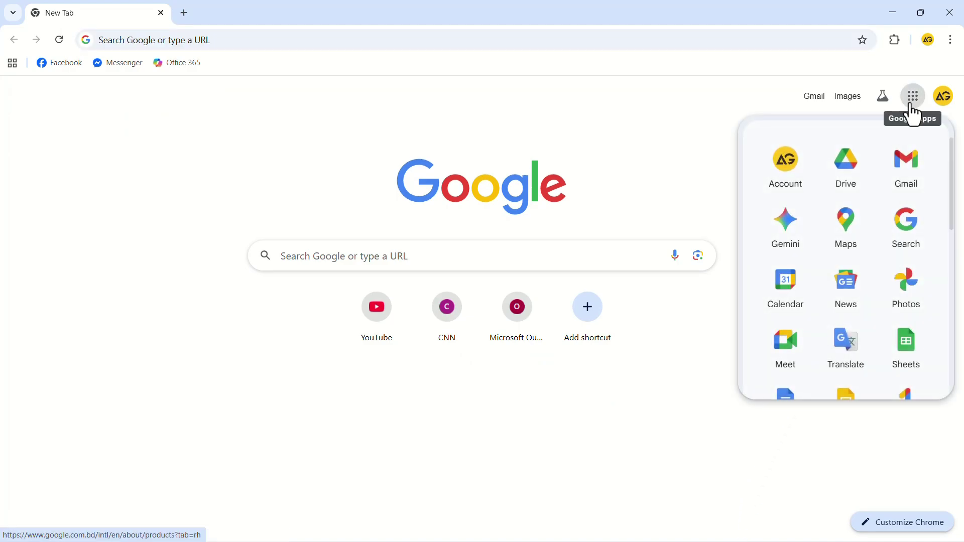
pyautogui.scroll(-2, 786, 301)
pyautogui.click(787, 335)
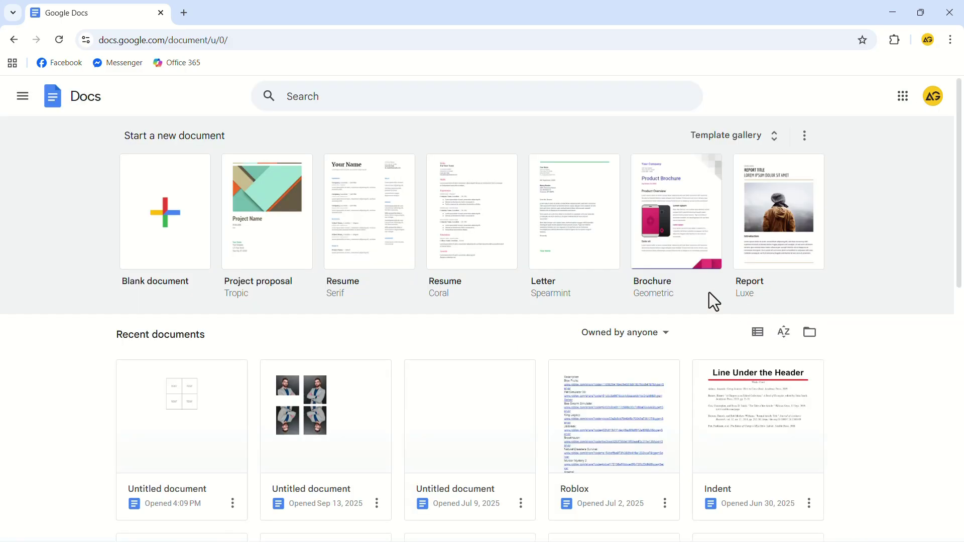
# Create a new Blank document from the Docs home page
pyautogui.click(198, 262)
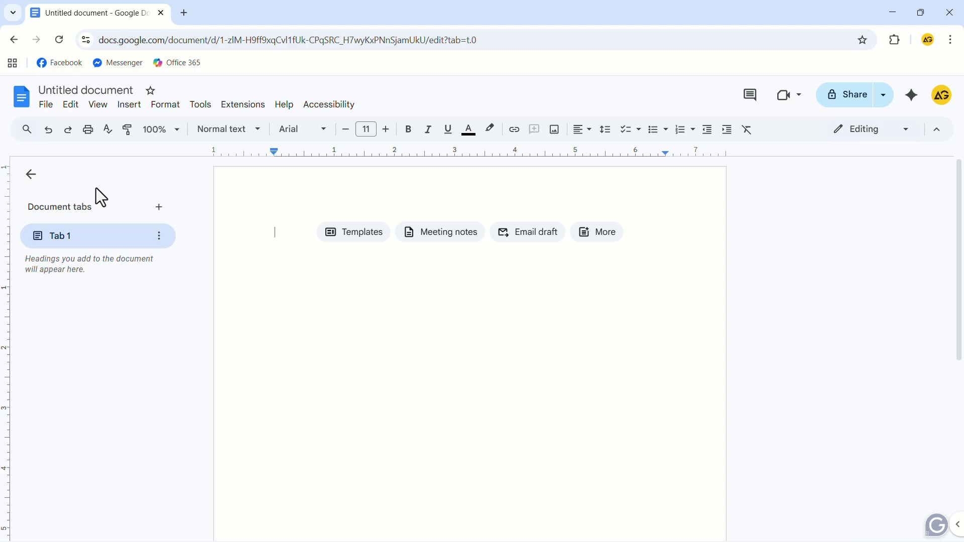
# In Page setup, set top, bottom, left and right margins to 0.25 inches
pyautogui.click(48, 108)
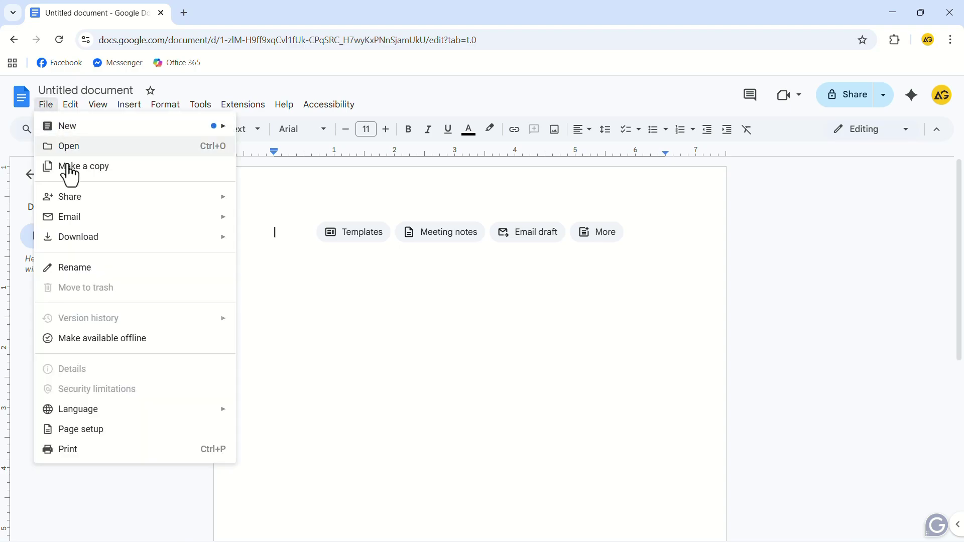
pyautogui.click(98, 429)
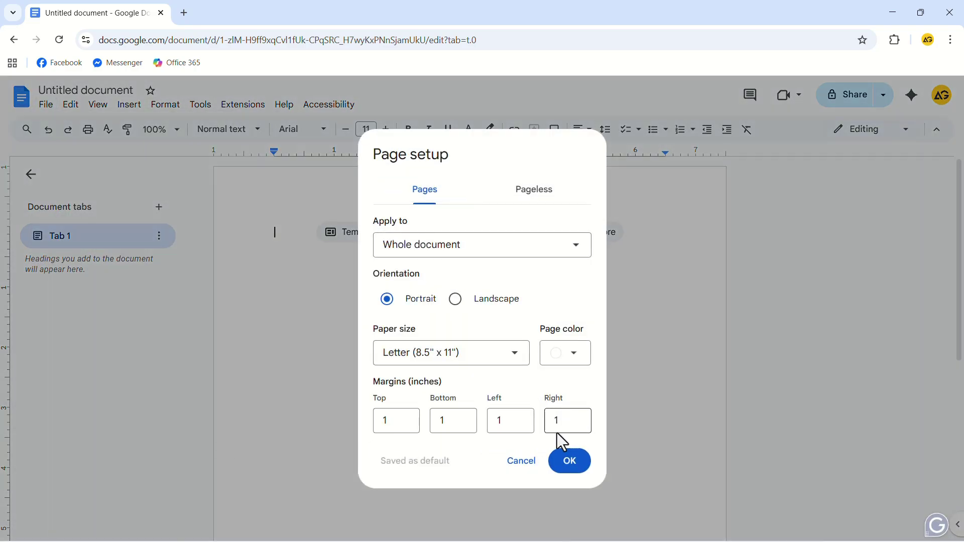
pyautogui.doubleClick(392, 419)
pyautogui.write('0.25')
pyautogui.doubleClick(454, 421)
pyautogui.write('0.25')
pyautogui.doubleClick(499, 420)
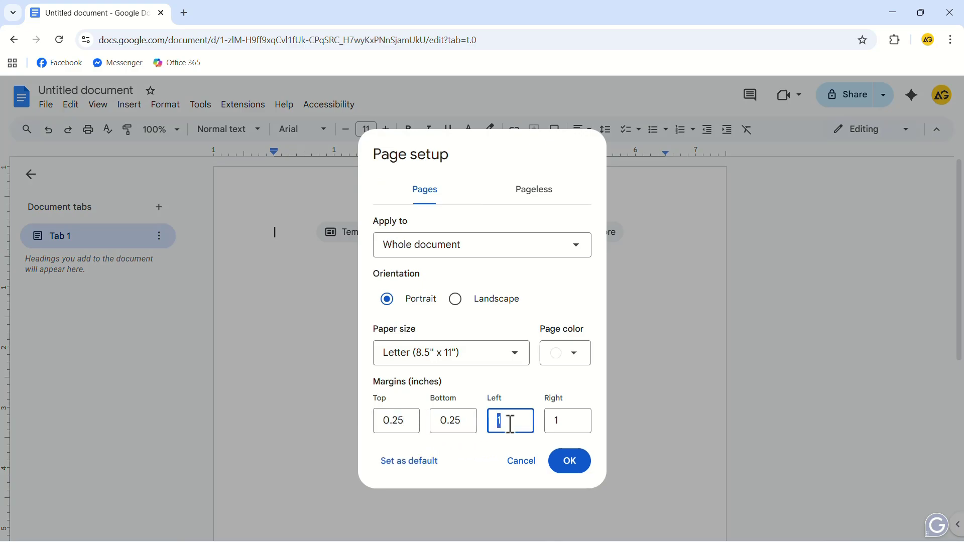
pyautogui.write('0.25')
pyautogui.doubleClick(577, 419)
pyautogui.write('0.25')
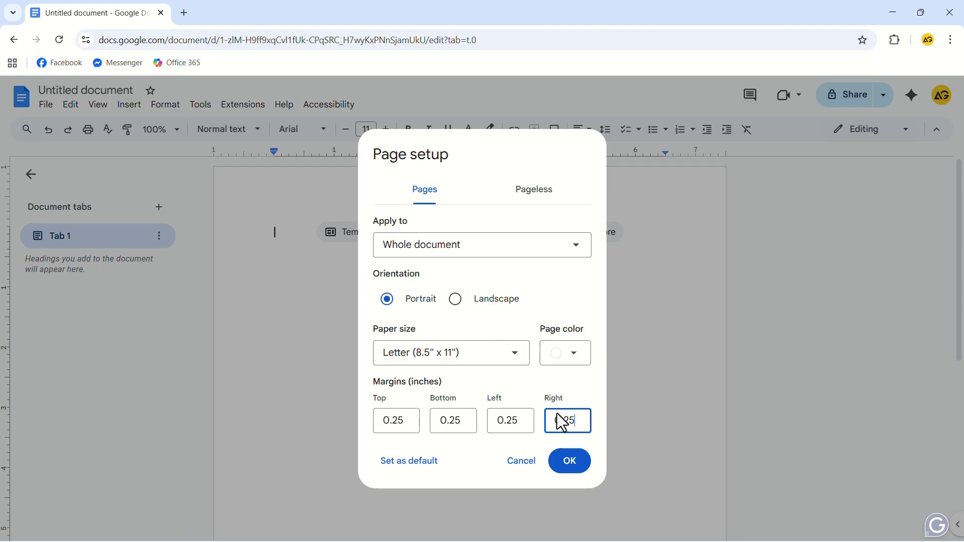
pyautogui.click(569, 461)
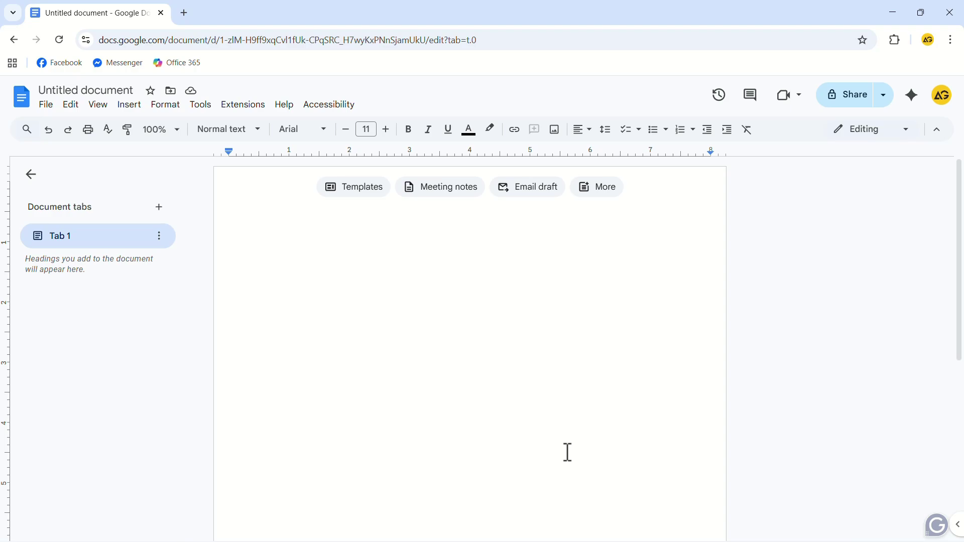
# Insert a 1x1 table and drag its bottom edge down to the page bottom
pyautogui.click(130, 106)
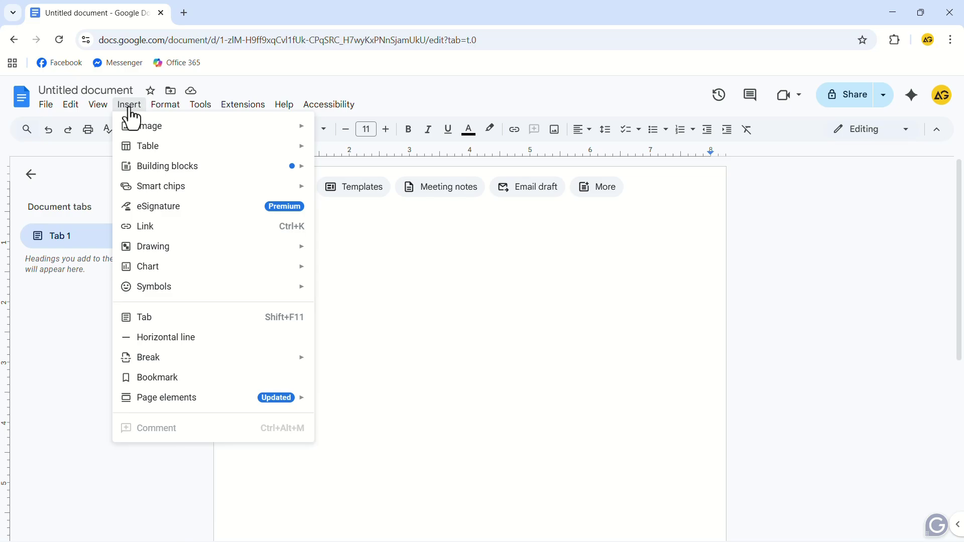
pyautogui.moveTo(149, 151)
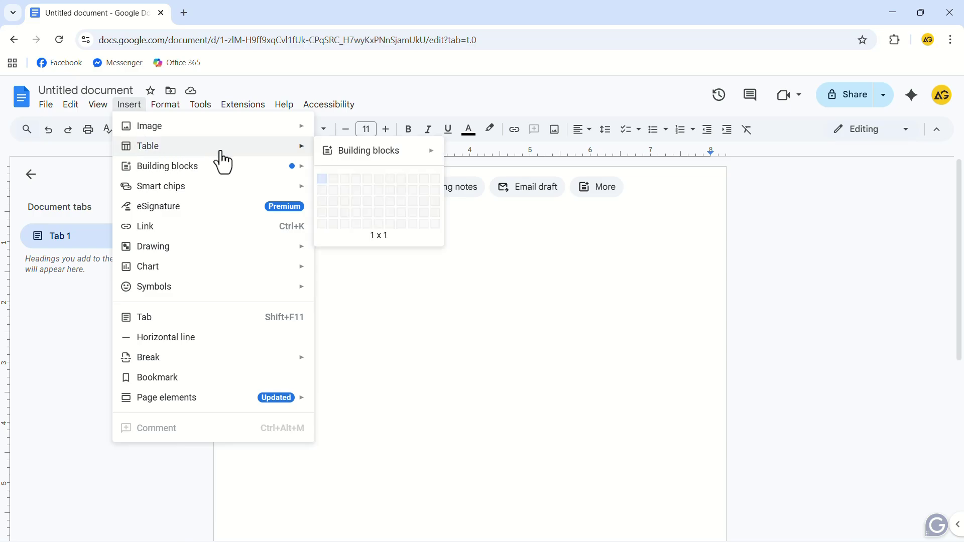
pyautogui.click(322, 190)
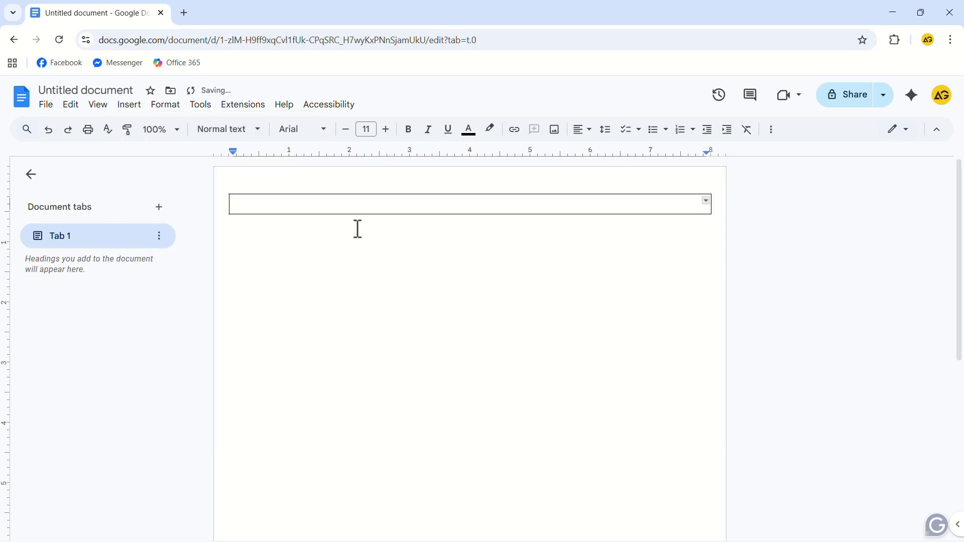
pyautogui.moveTo(421, 230); pyautogui.dragTo(452, 530)
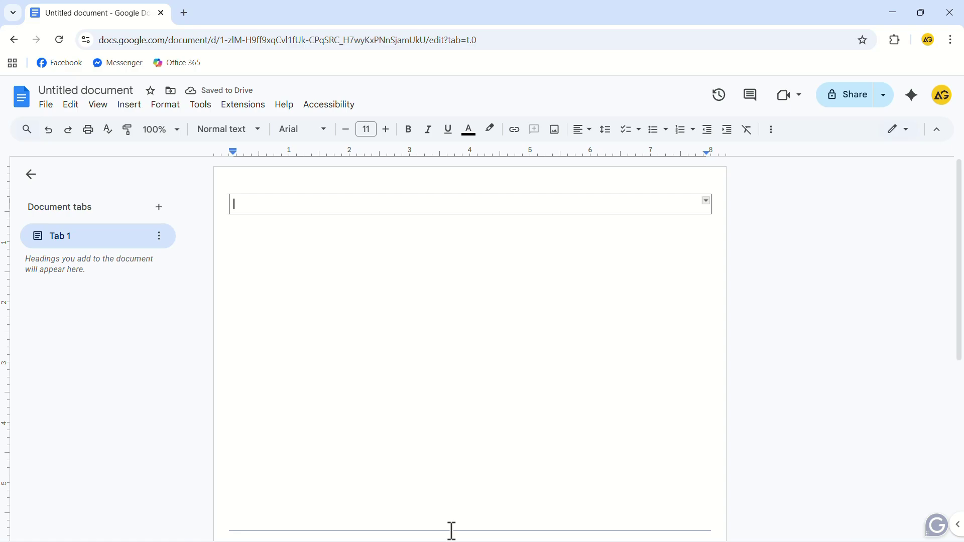
pyautogui.scroll(-5, 465, 441)
pyautogui.moveTo(461, 280); pyautogui.dragTo(480, 482)
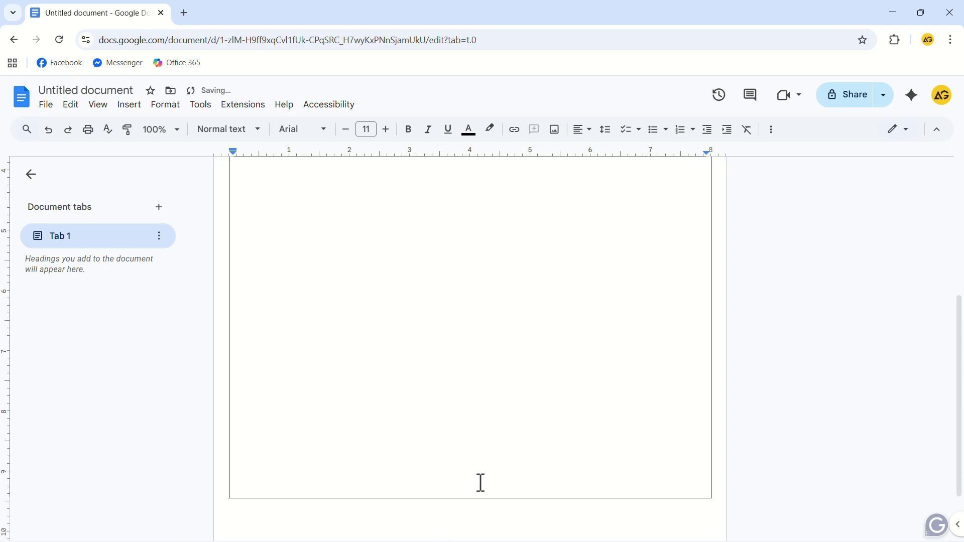
pyautogui.scroll(5, 471, 467)
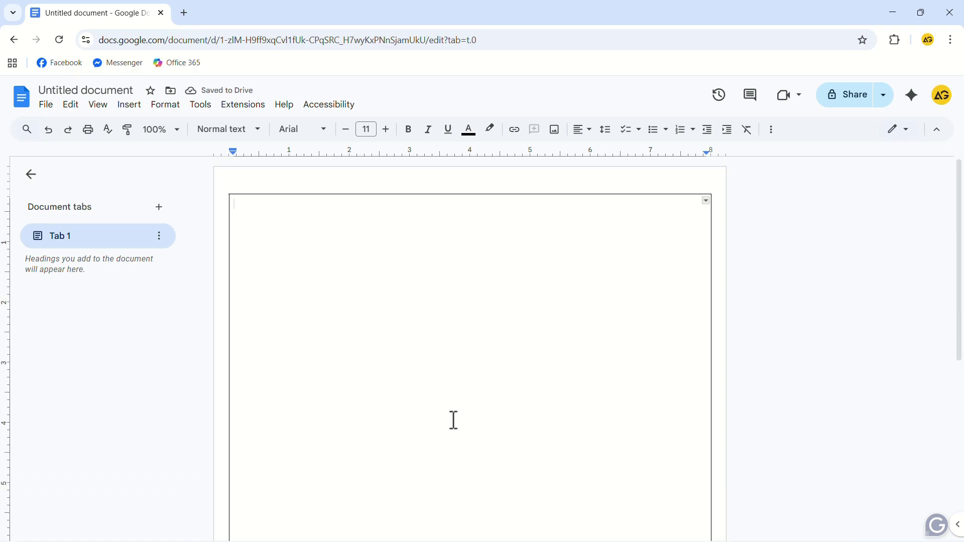
# Give the page-filling table a 6pt red border
pyautogui.click(772, 131)
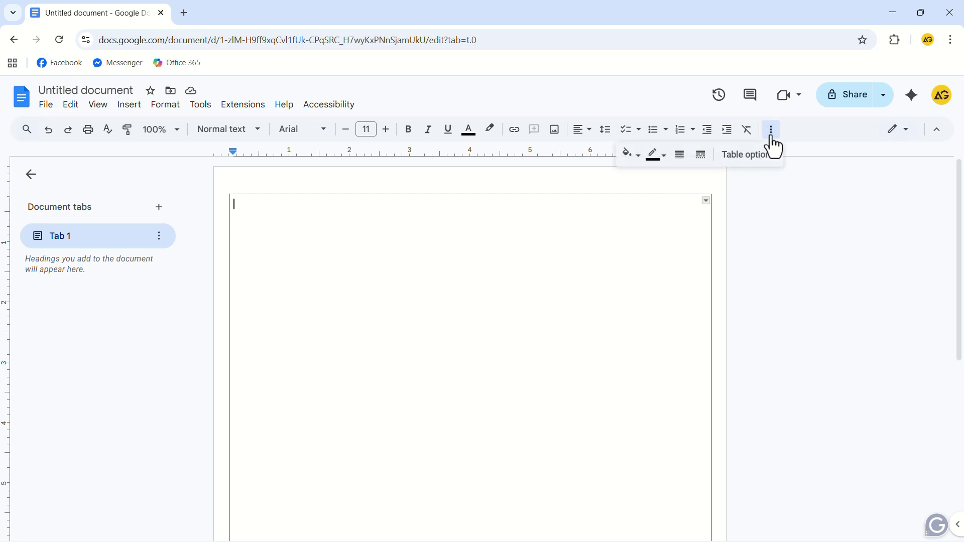
pyautogui.click(679, 156)
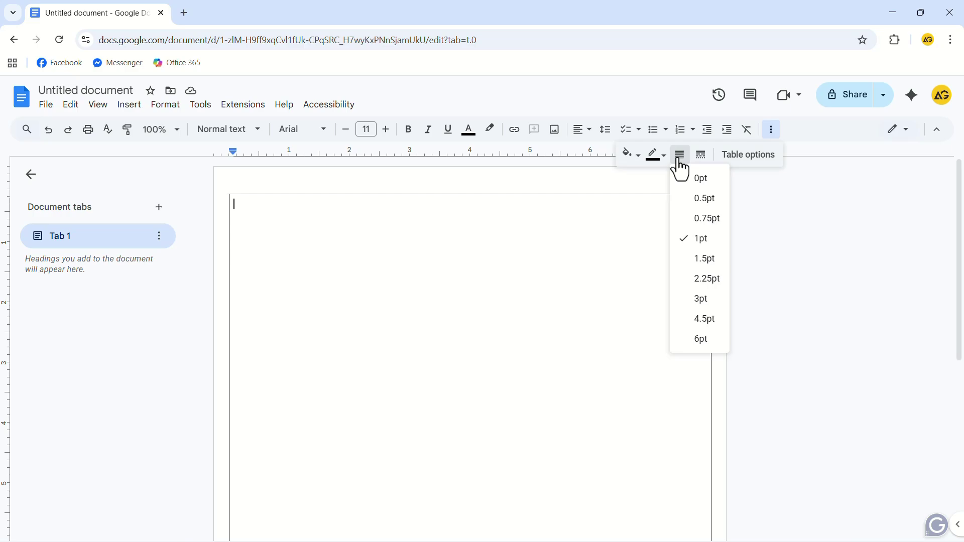
pyautogui.click(684, 339)
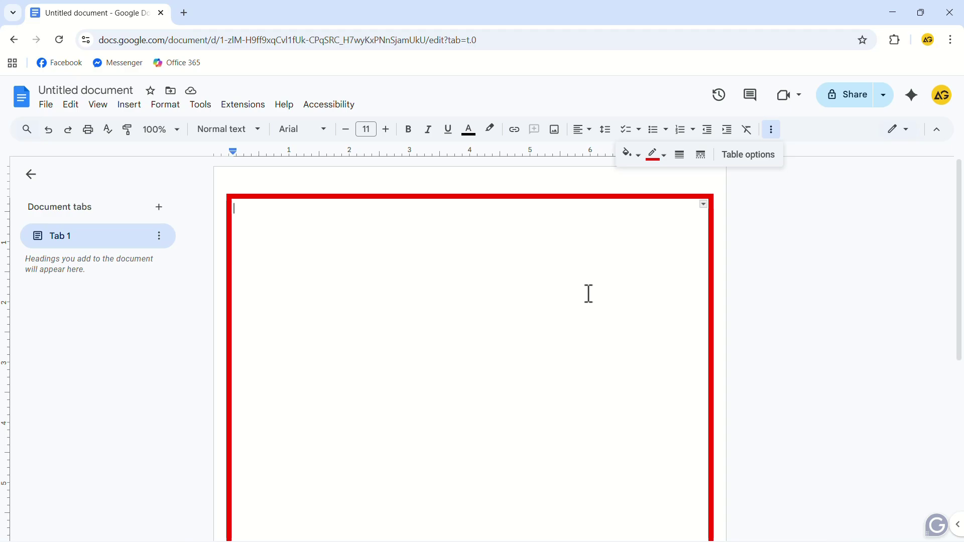
pyautogui.click(136, 107)
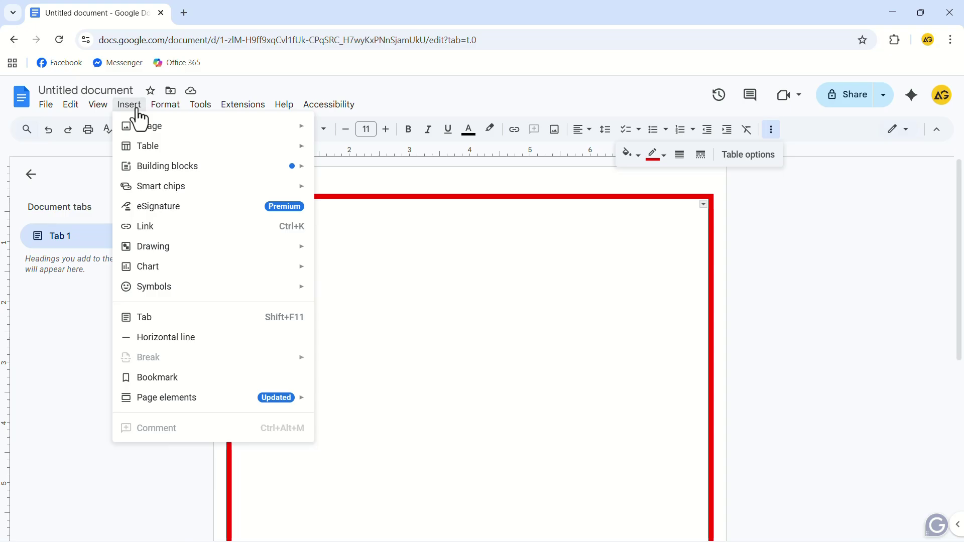
# Start a new drawing and insert the mountain photo from the computer
pyautogui.click(336, 251)
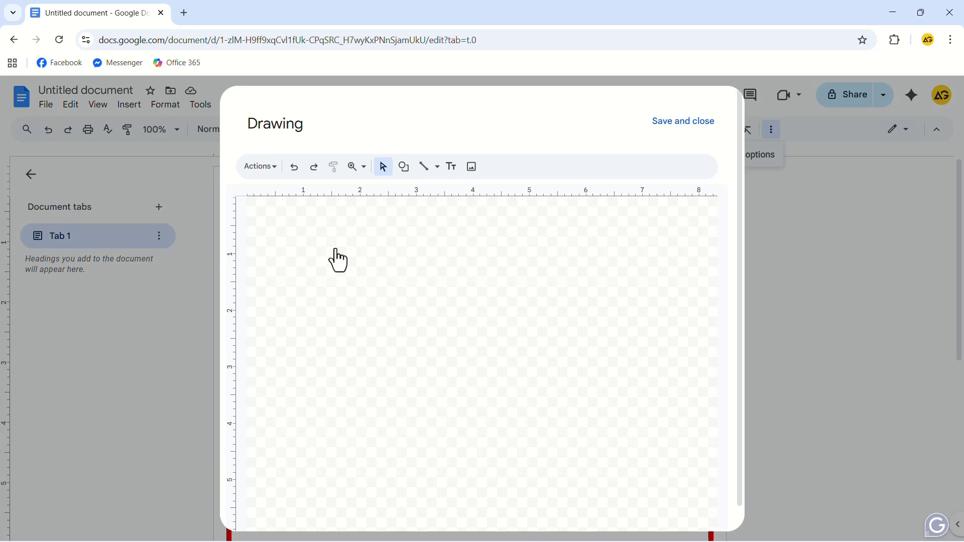
pyautogui.click(472, 168)
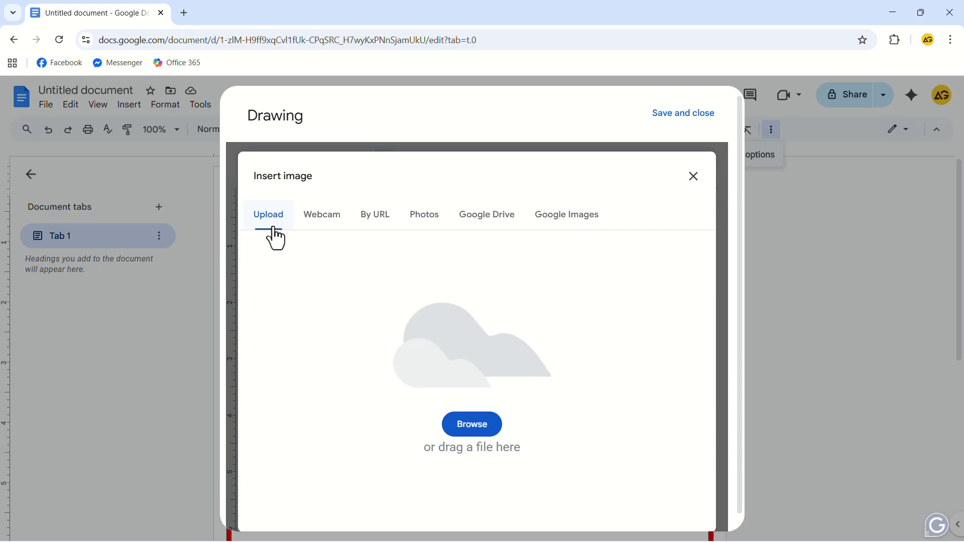
pyautogui.click(490, 427)
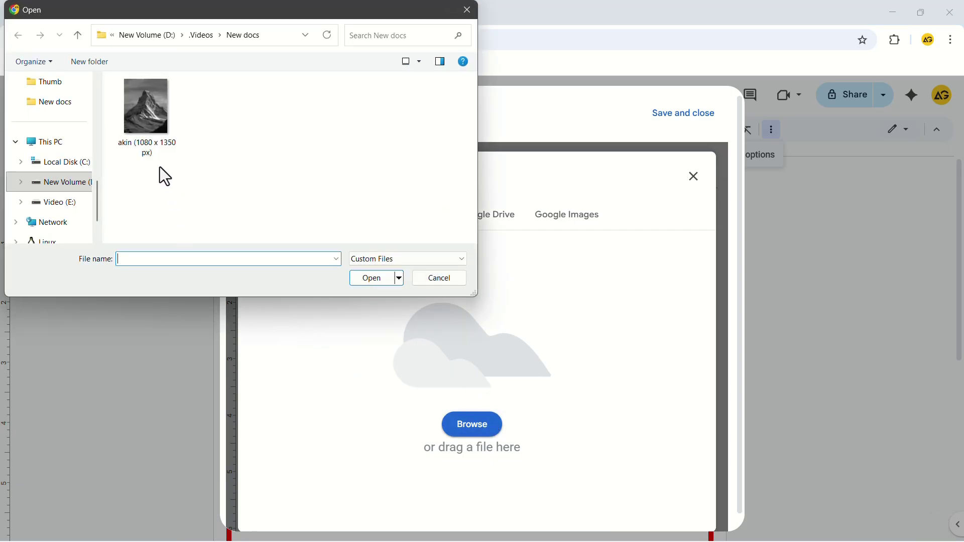
pyautogui.doubleClick(150, 134)
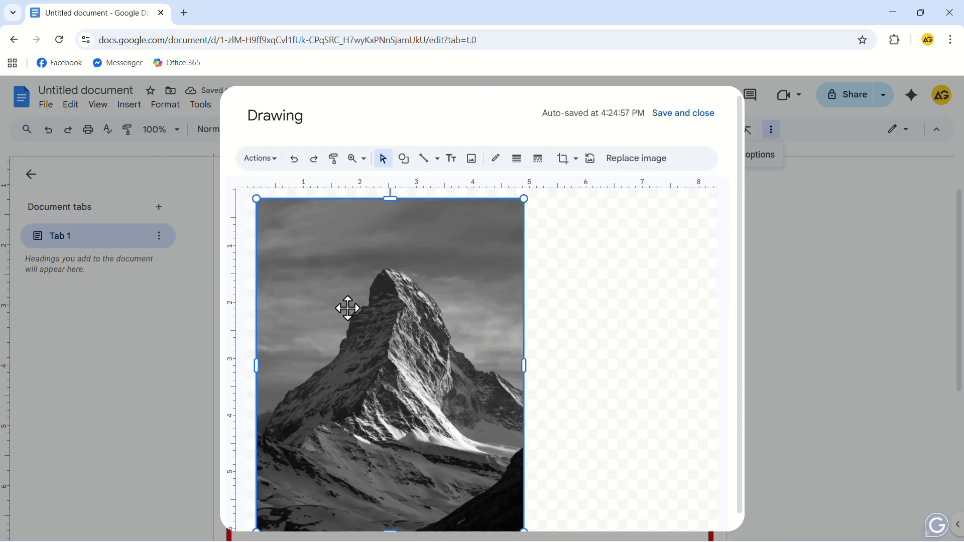
# Add a 'MOUNTAINS' text box across the photo's top with a dark red fill
pyautogui.click(451, 159)
pyautogui.moveTo(259, 229); pyautogui.dragTo(516, 262)
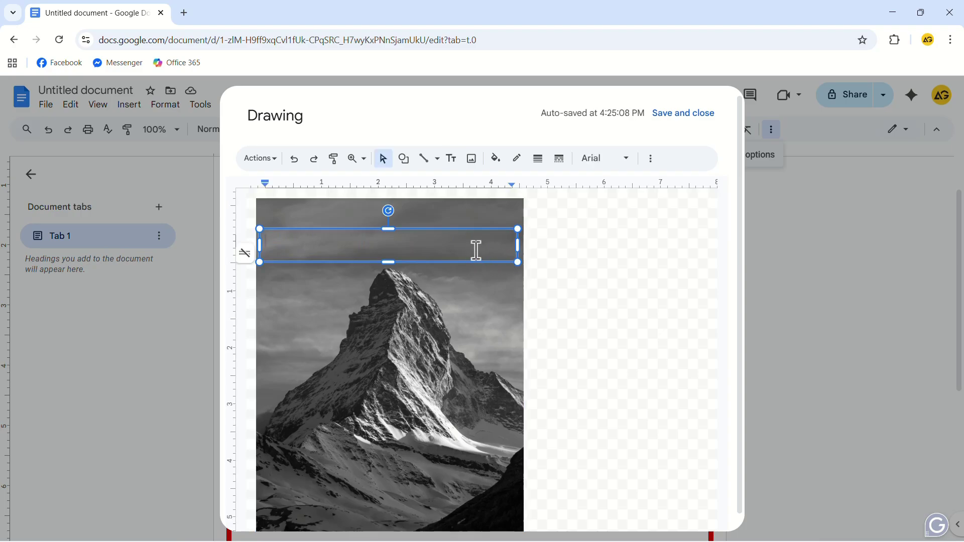
pyautogui.write('MOUNTAINS')
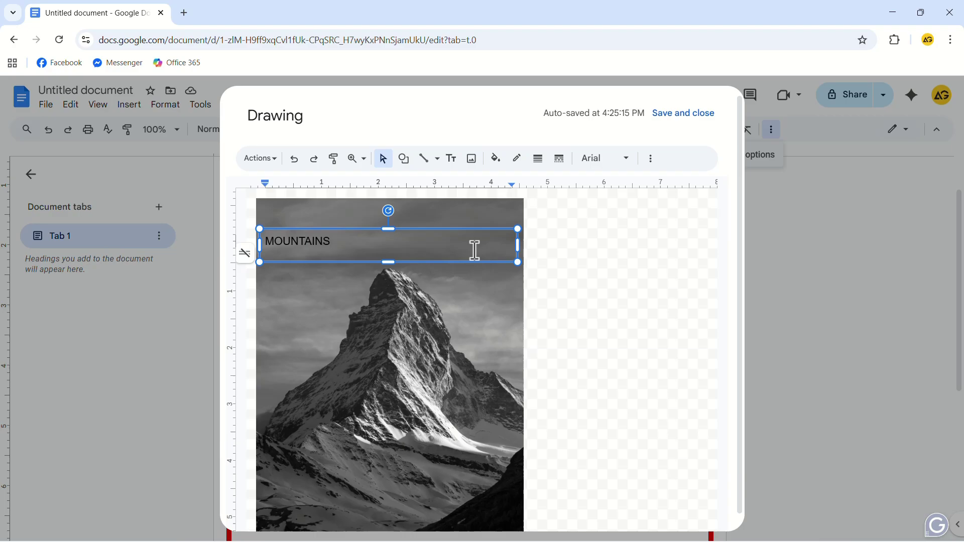
pyautogui.click(496, 159)
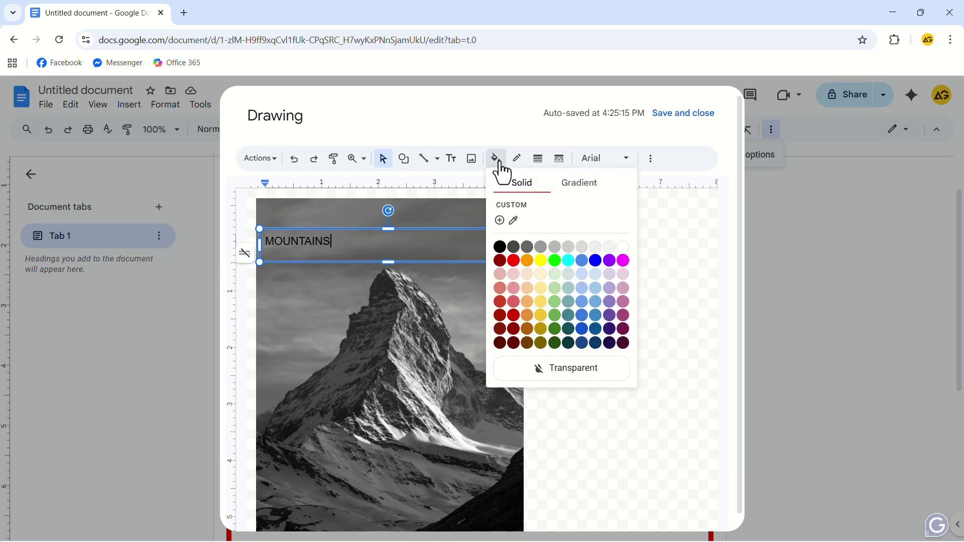
pyautogui.click(500, 316)
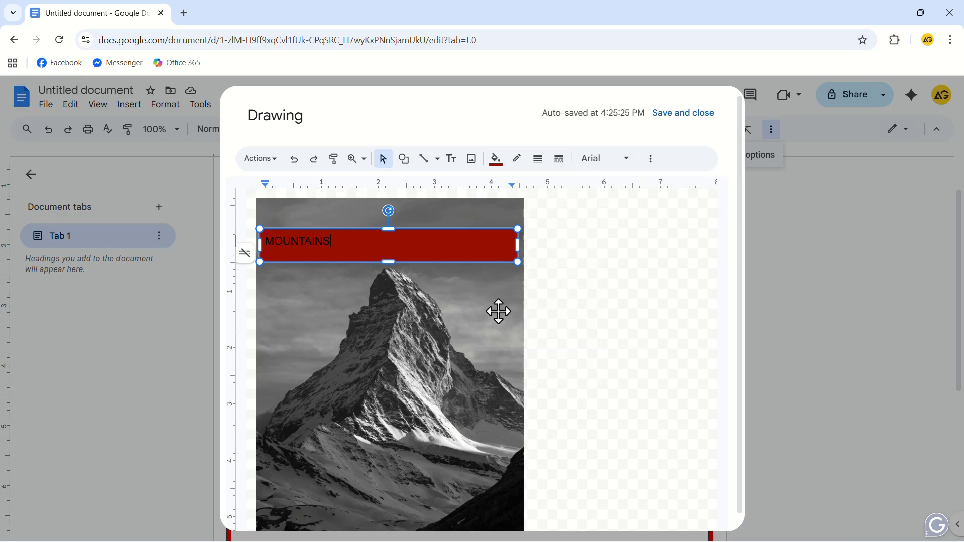
# Make the MOUNTAINS text size 21 and white
pyautogui.doubleClick(308, 241)
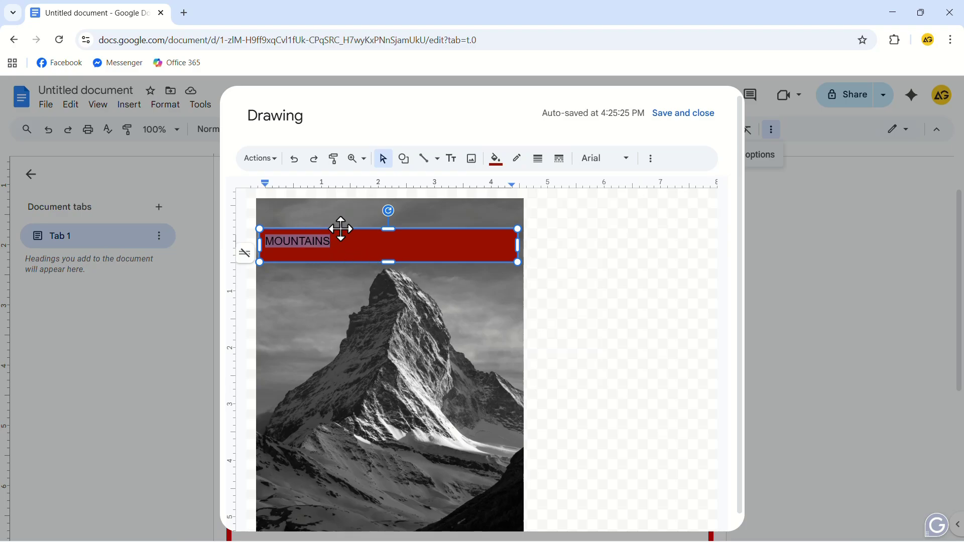
pyautogui.click(651, 159)
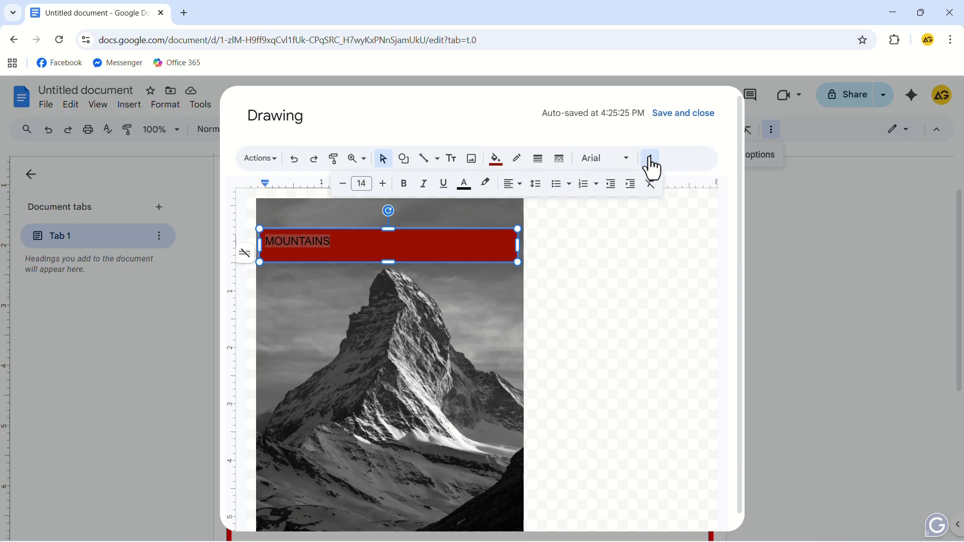
pyautogui.click(383, 183)
pyautogui.click(383, 183)
pyautogui.click(383, 184)
pyautogui.click(383, 183)
pyautogui.click(383, 184)
pyautogui.click(383, 183)
pyautogui.click(383, 183)
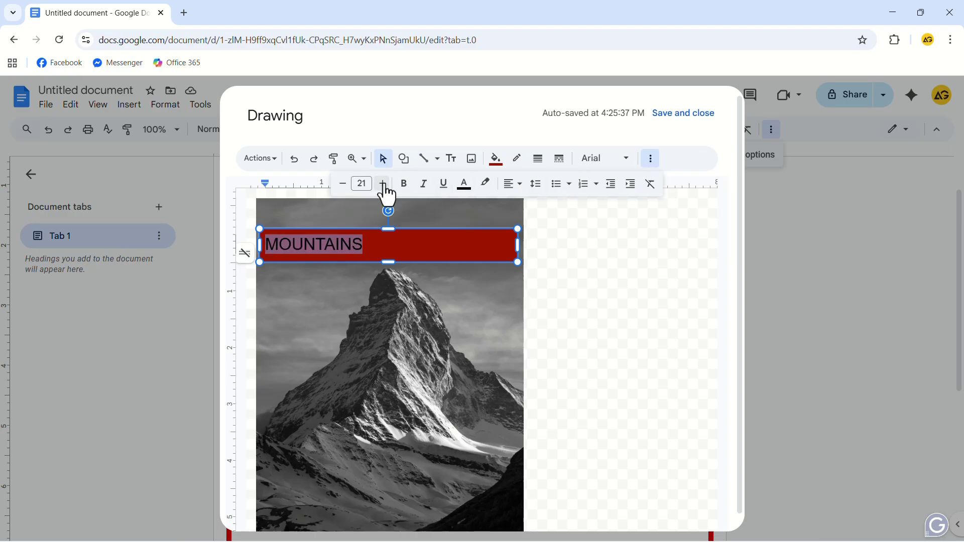
pyautogui.click(464, 185)
pyautogui.click(597, 250)
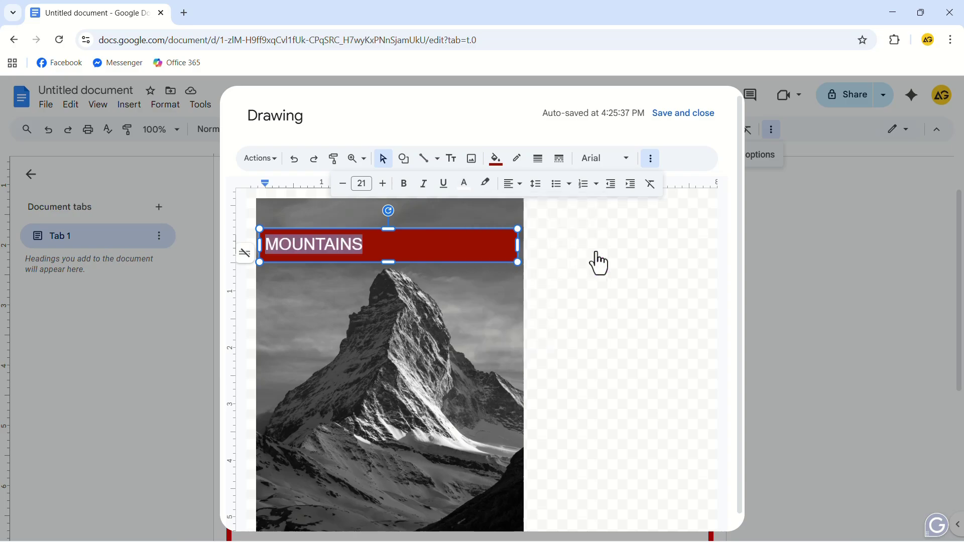
pyautogui.click(565, 289)
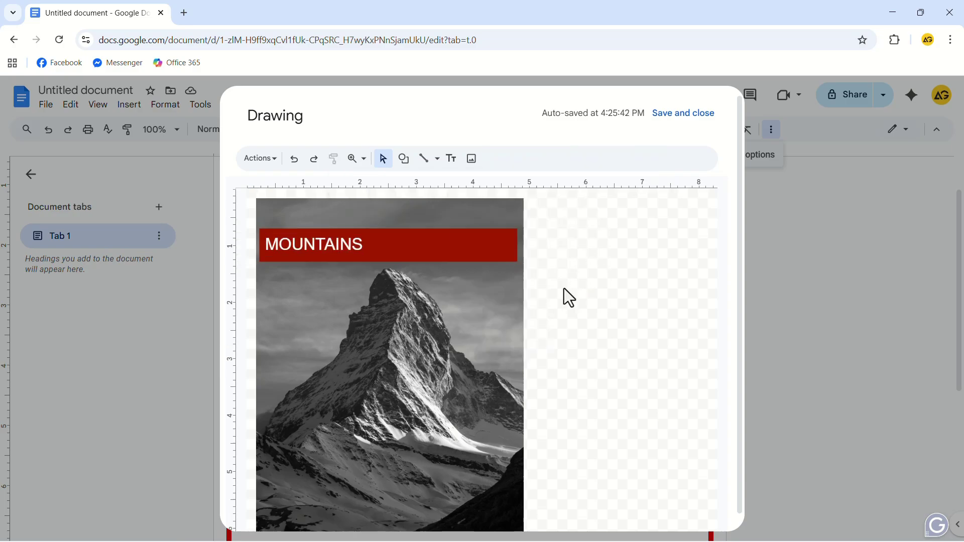
# Save the drawing into the document and centre-align it on the page
pyautogui.click(676, 115)
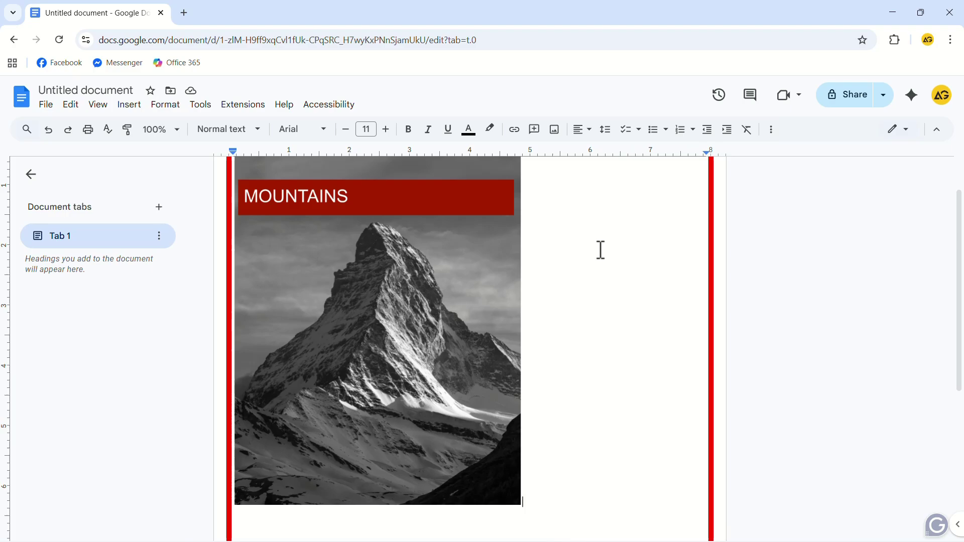
pyautogui.click(456, 258)
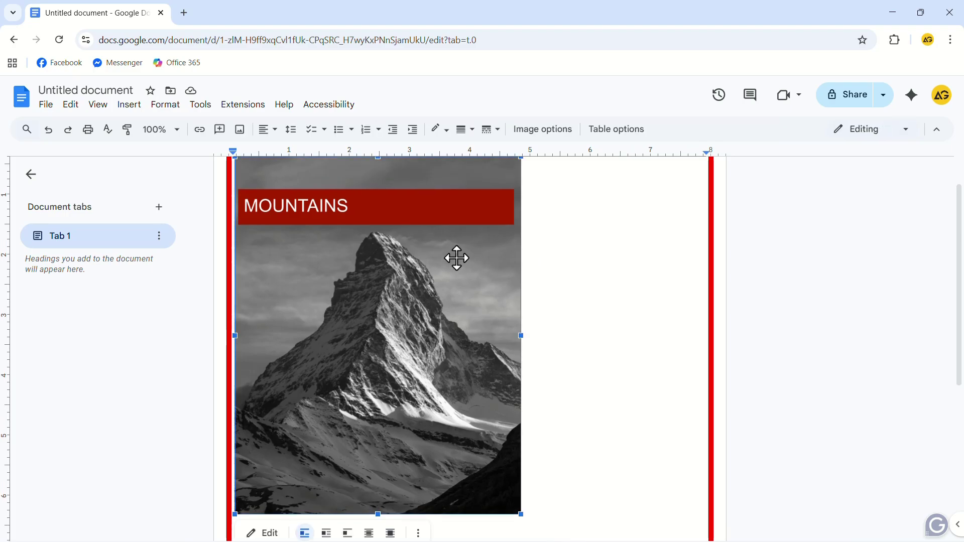
pyautogui.click(268, 129)
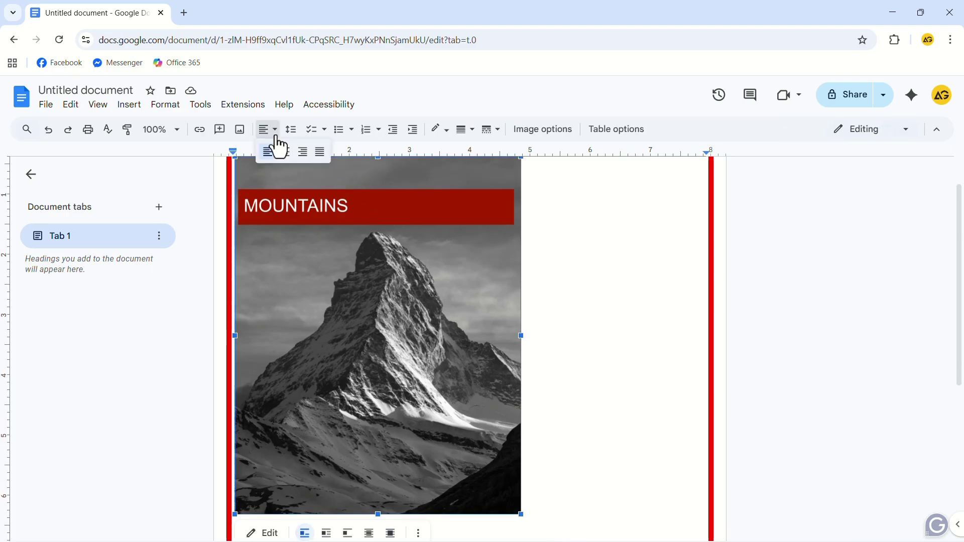
pyautogui.click(290, 152)
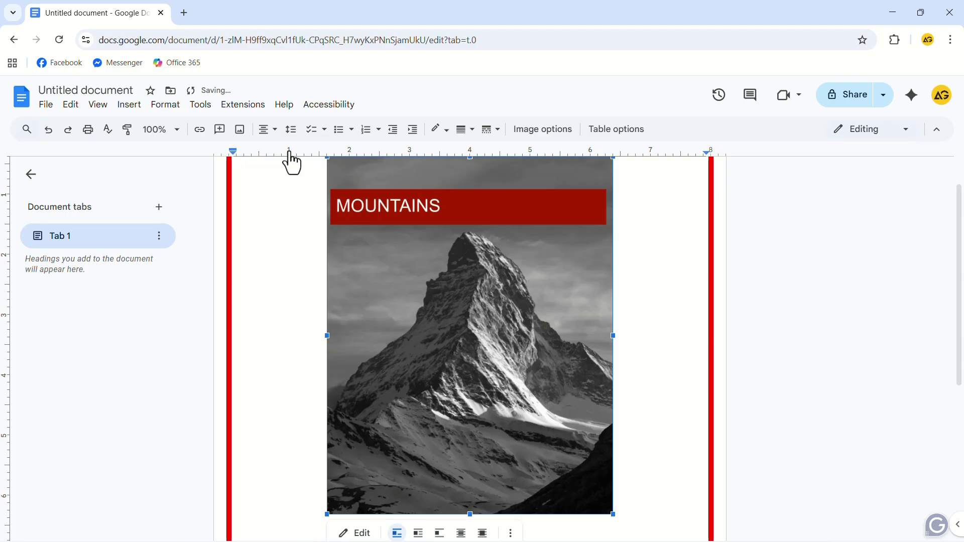
# Drag the drawing's corner handles outward to fill most of the red frame
pyautogui.scroll(-2, 321, 351)
pyautogui.moveTo(327, 436); pyautogui.dragTo(264, 521)
pyautogui.scroll(-4, 482, 462)
pyautogui.scroll(5, 483, 465)
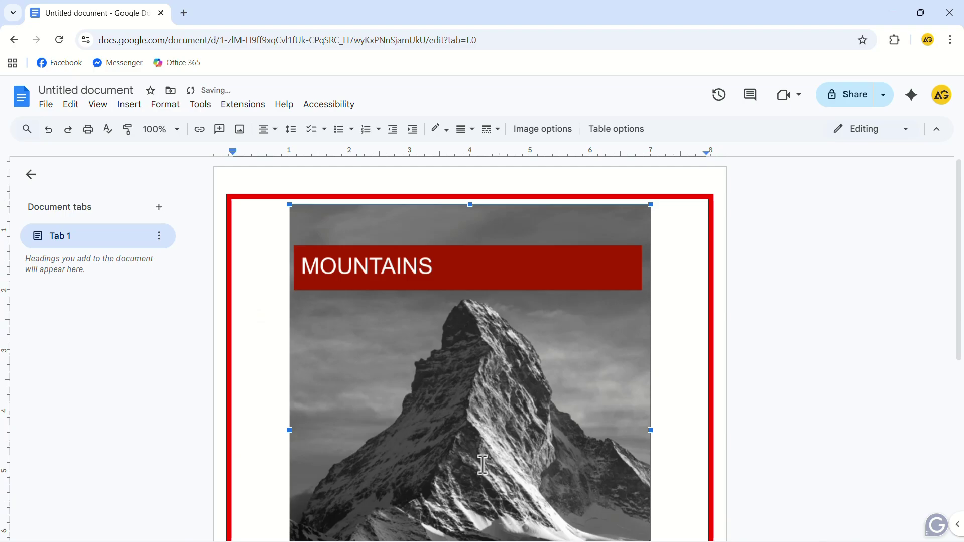
pyautogui.scroll(-5, 482, 464)
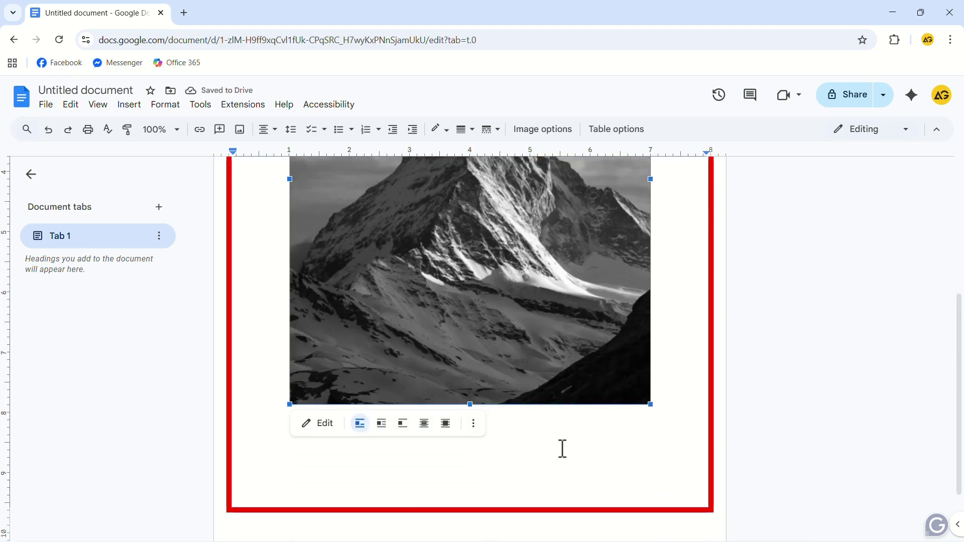
pyautogui.moveTo(650, 404); pyautogui.dragTo(667, 450)
pyautogui.scroll(5, 389, 447)
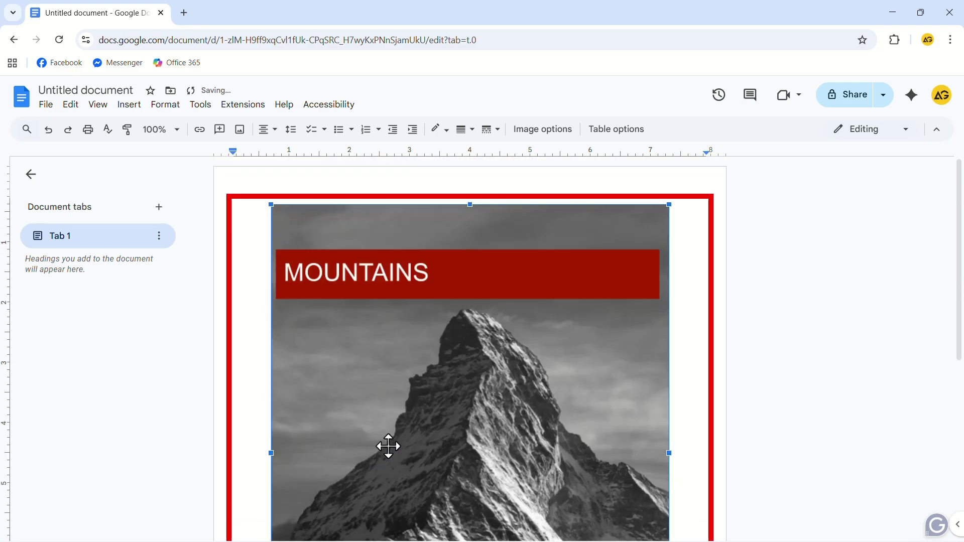
pyautogui.scroll(-6, 389, 447)
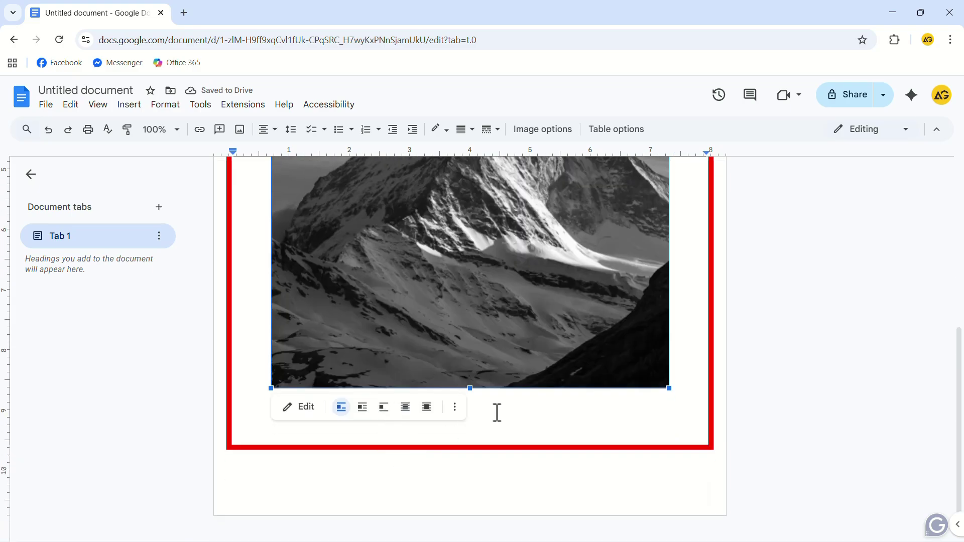
# Set the mountain drawing's text wrapping to Wrap text in Image options
pyautogui.scroll(1, 460, 305)
pyautogui.rightClick(458, 303)
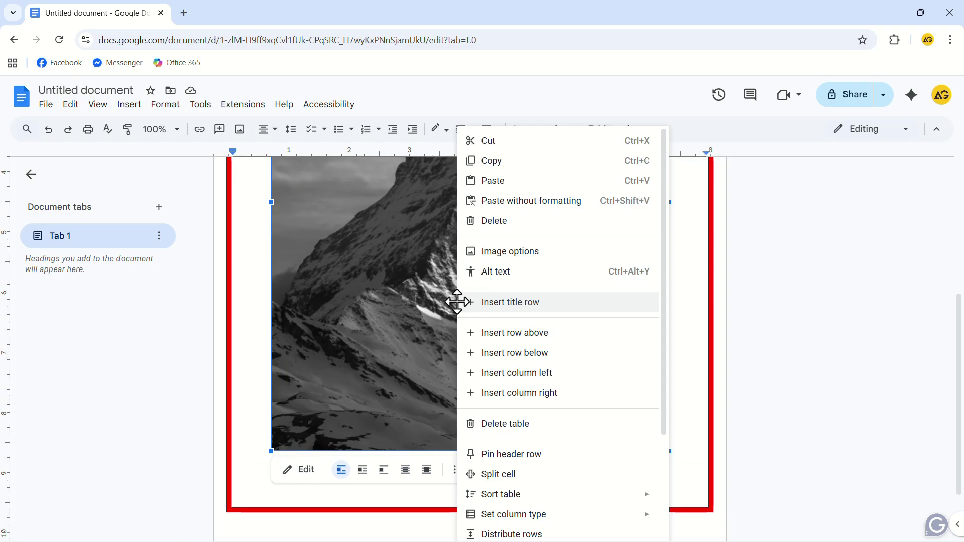
pyautogui.click(487, 254)
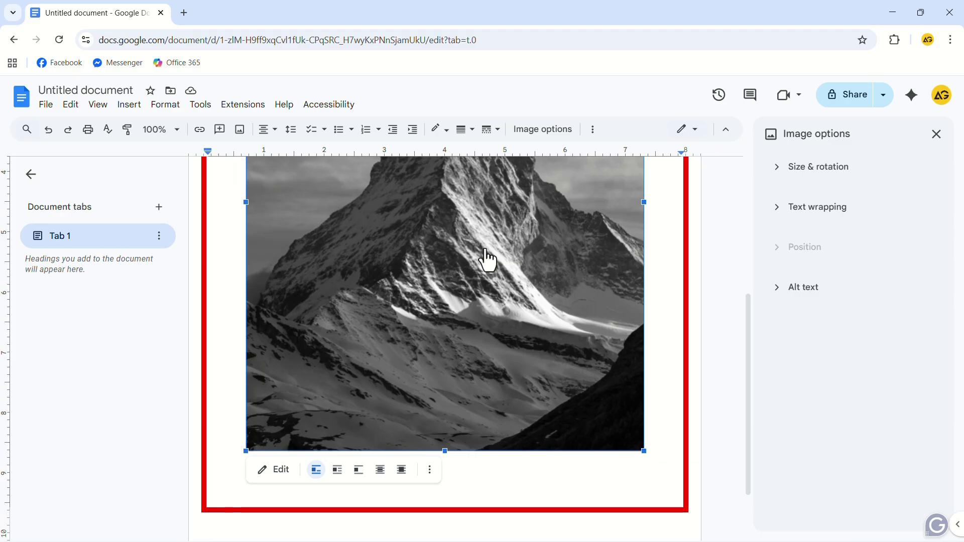
pyautogui.click(794, 213)
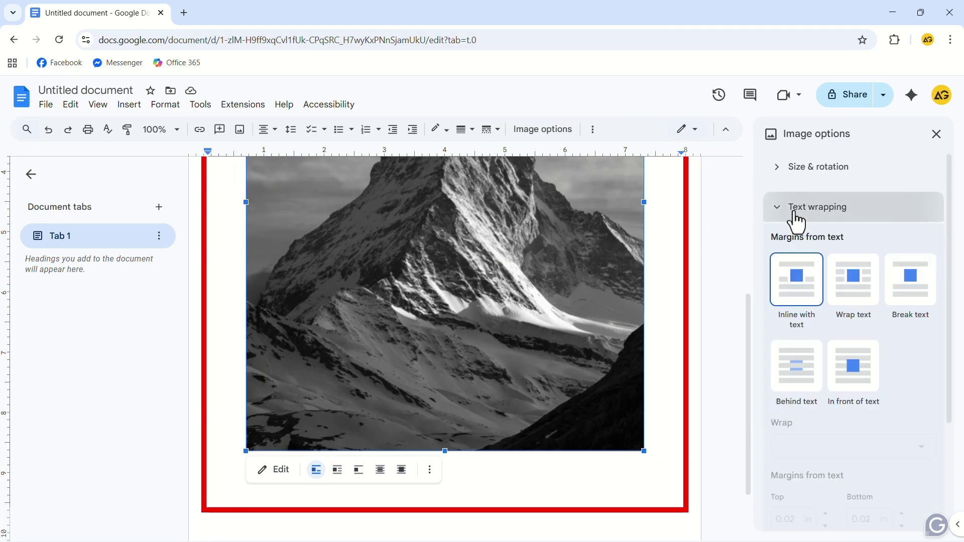
pyautogui.click(856, 291)
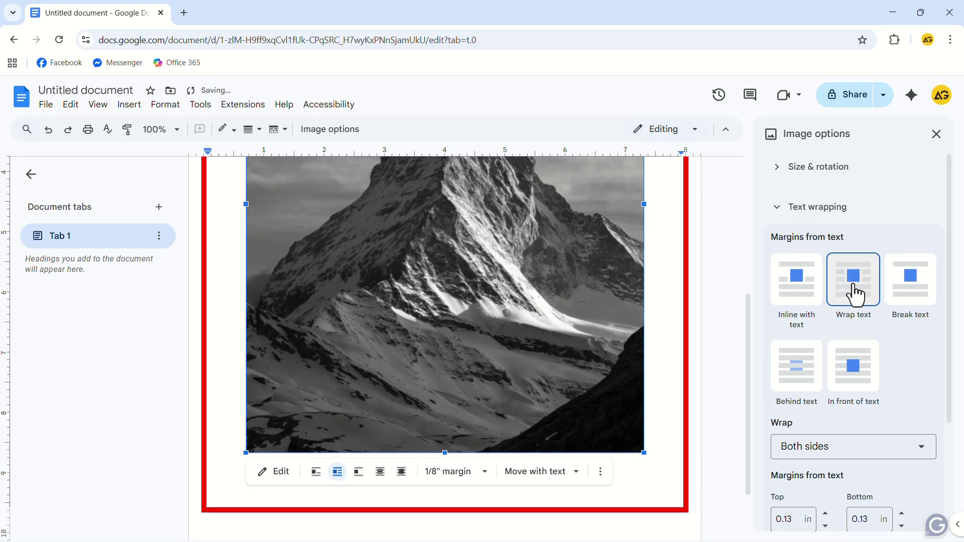
pyautogui.scroll(5, 593, 331)
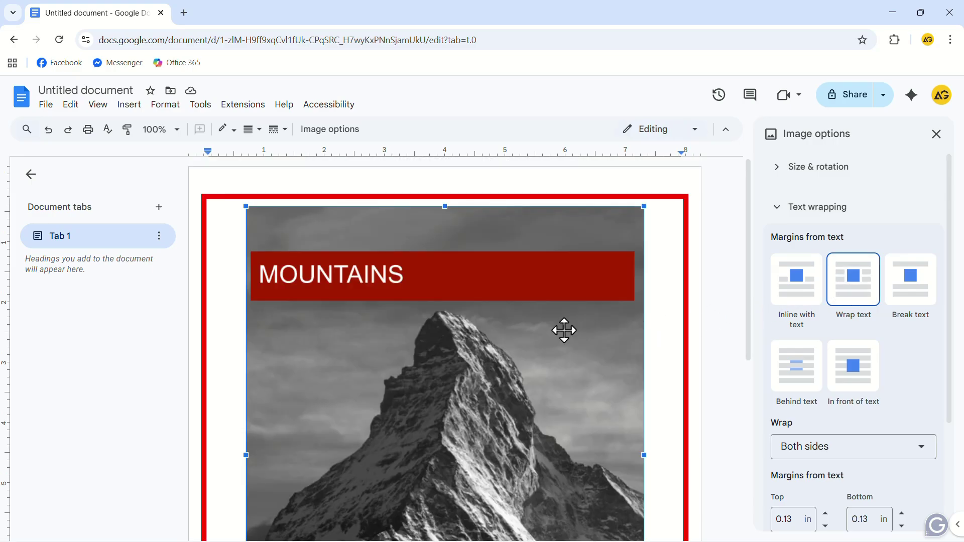
pyautogui.click(664, 317)
# Paste 'Epic Guide' and 'YouTube Channel' below the drawing and select them for centring
pyautogui.press('Return')
pyautogui.press('Return')
pyautogui.press('Return')
pyautogui.press('Return')
pyautogui.press('Return')
pyautogui.press('Return')
pyautogui.press('Return')
pyautogui.press('Return')
pyautogui.press('Return')
pyautogui.press('Return')
pyautogui.press('Return')
pyautogui.press('Return')
pyautogui.press('Return')
pyautogui.press('Return')
pyautogui.press('Return')
pyautogui.press('Return')
pyautogui.press('Return')
pyautogui.press('Return')
pyautogui.press('Return')
pyautogui.press('Return')
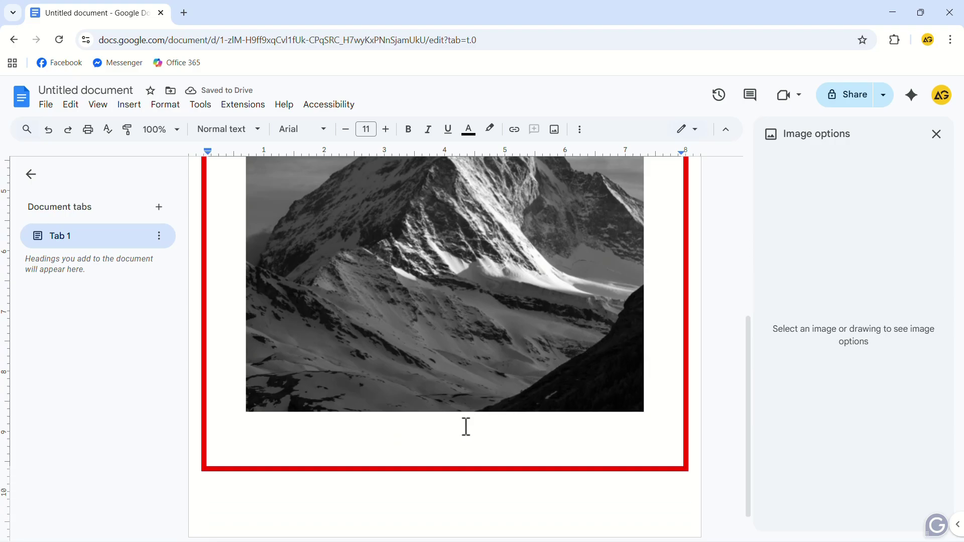
pyautogui.write('Epic Guide YouTube Channel')
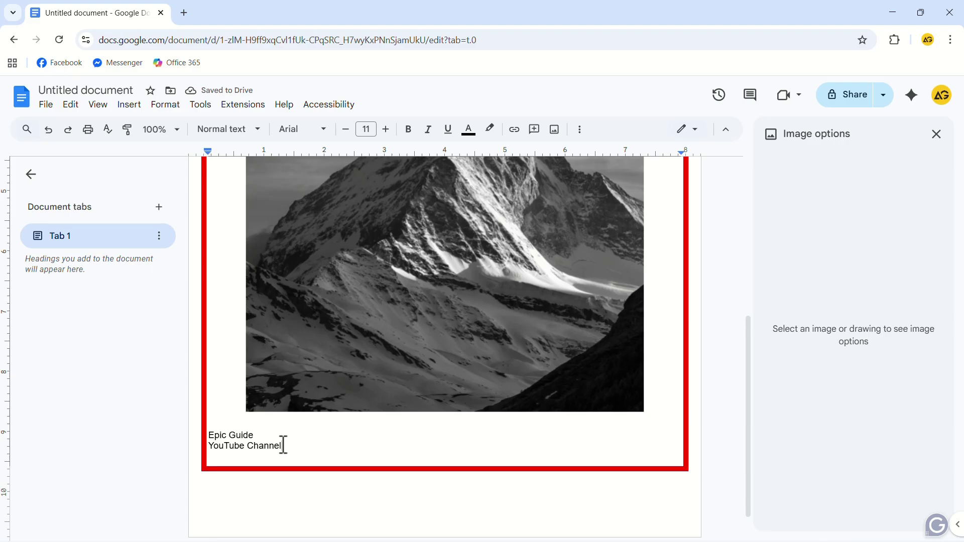
pyautogui.moveTo(283, 445); pyautogui.dragTo(211, 437)
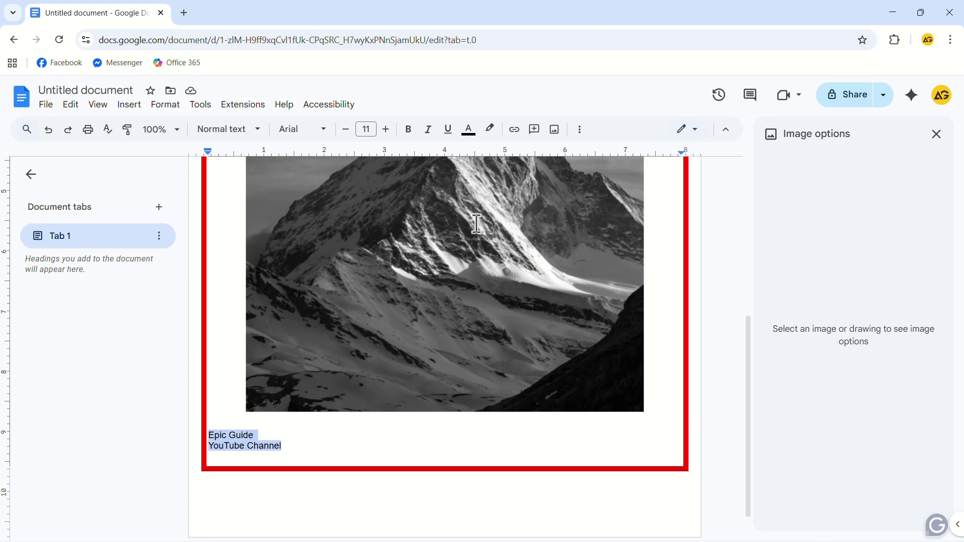
pyautogui.click(585, 131)
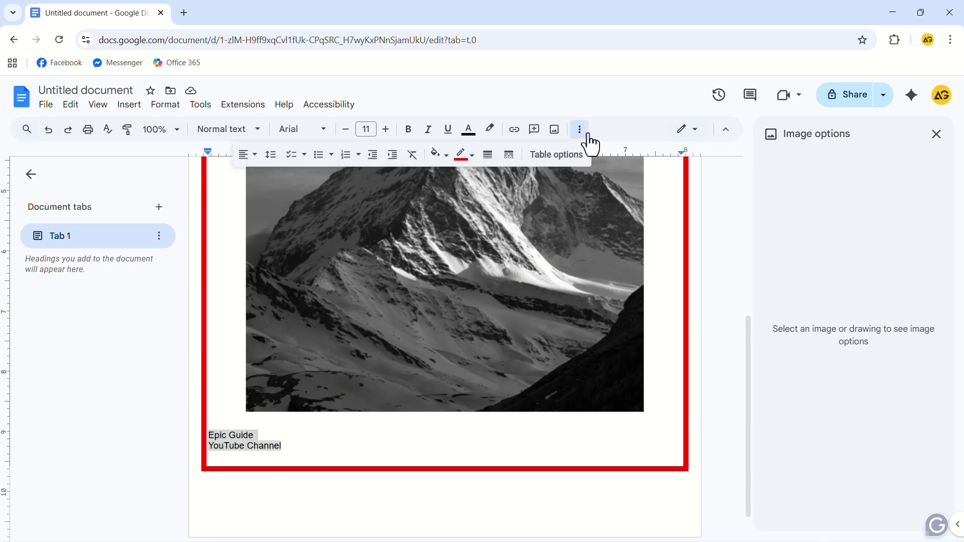